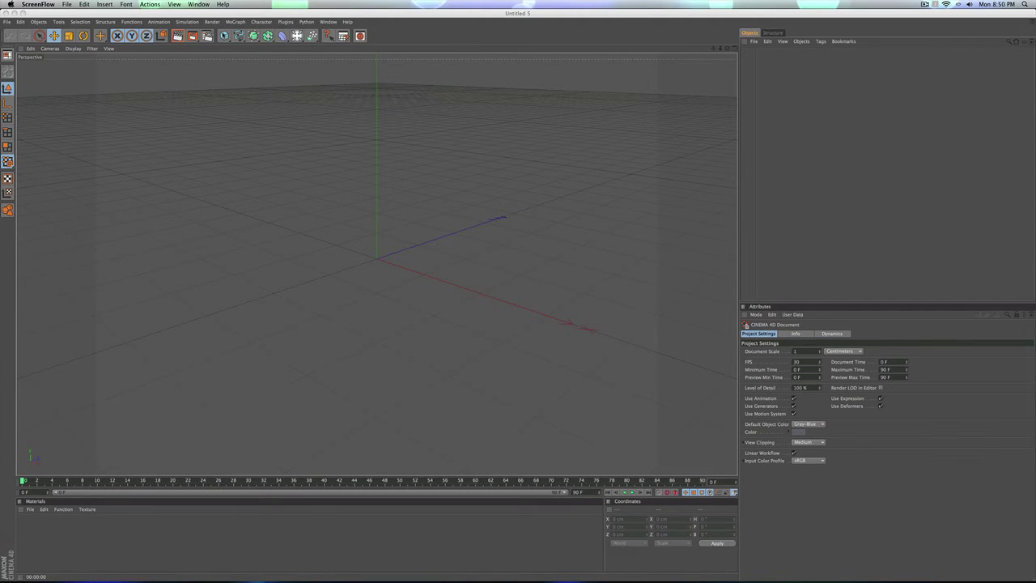
Step: Add a MoGraph Cloner object and rename it Main Chain
left_click(239, 23)
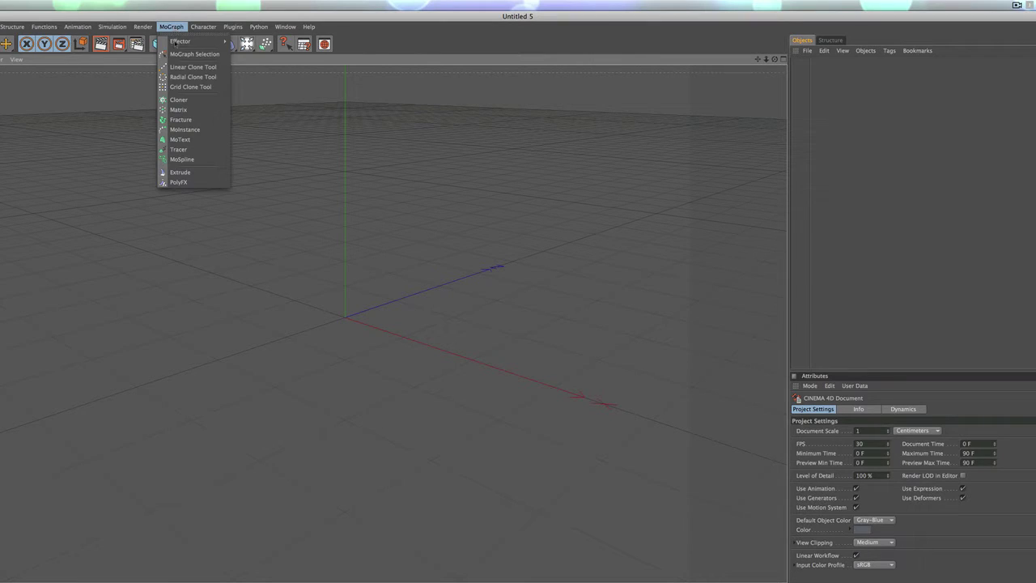
left_click(182, 99)
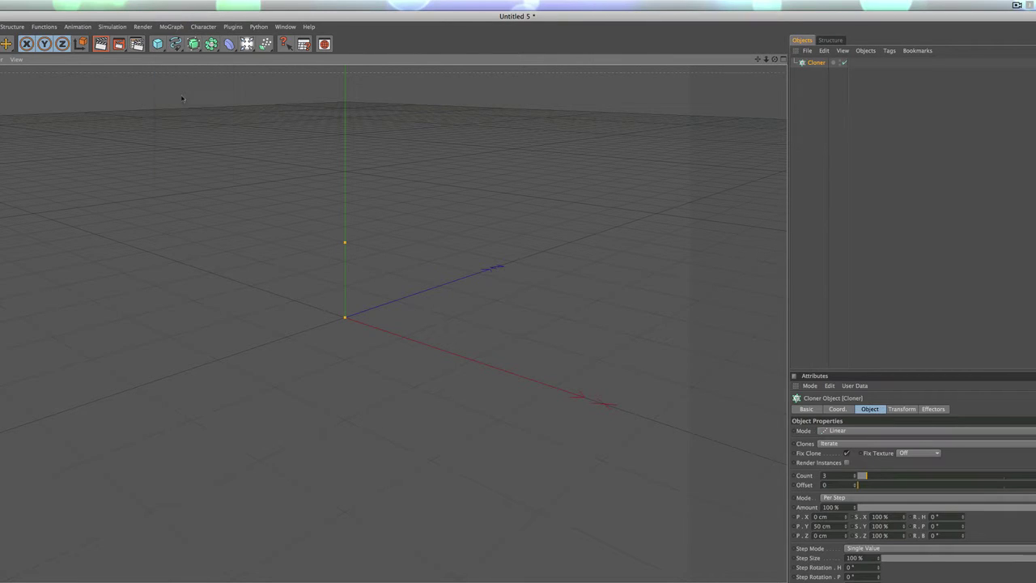
double_click(816, 62)
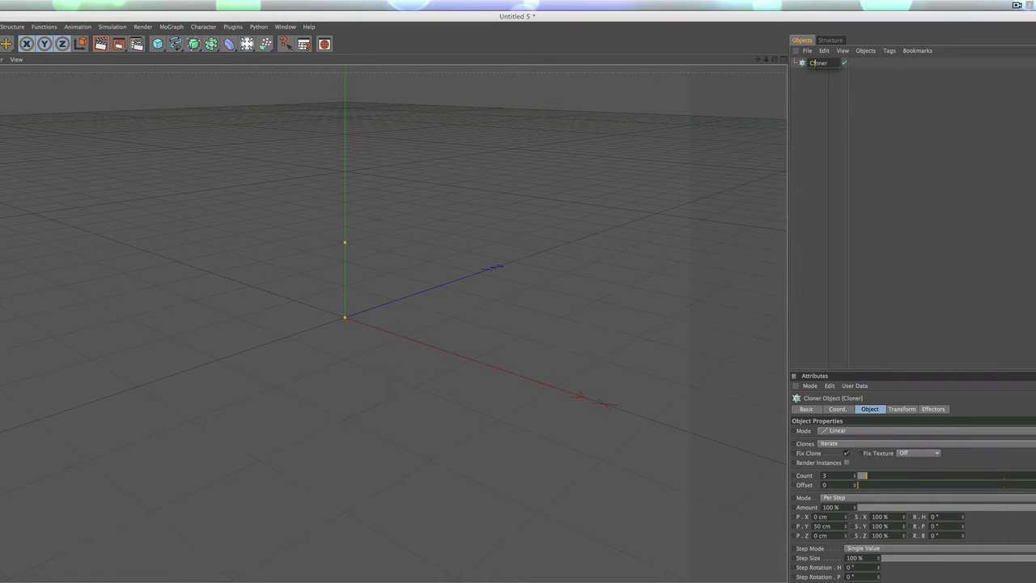
type("Main Chair")
key("Return")
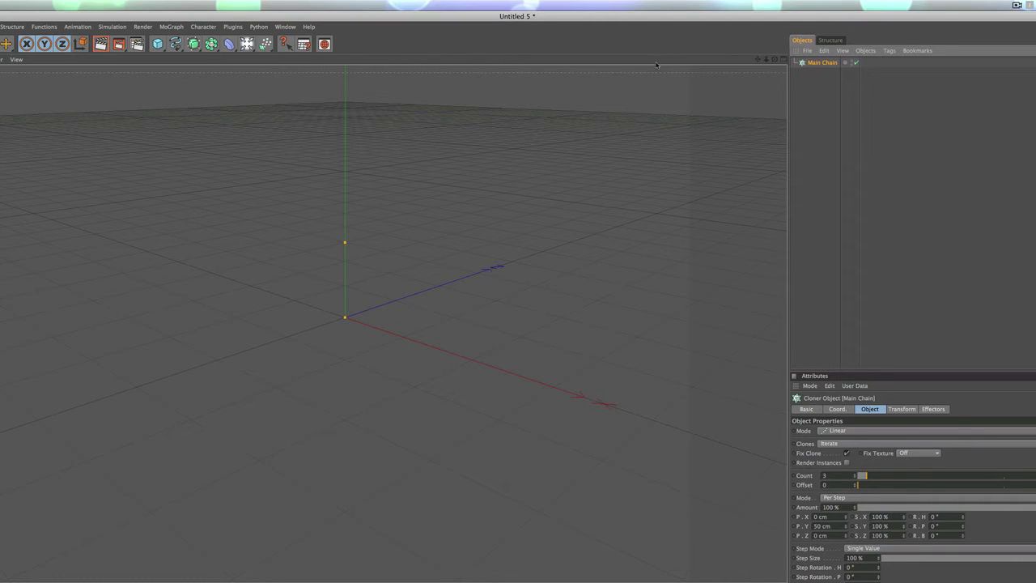
Step: Create a rectangle spline with a width of 225 cm and a height of 125 cm
left_click(176, 43)
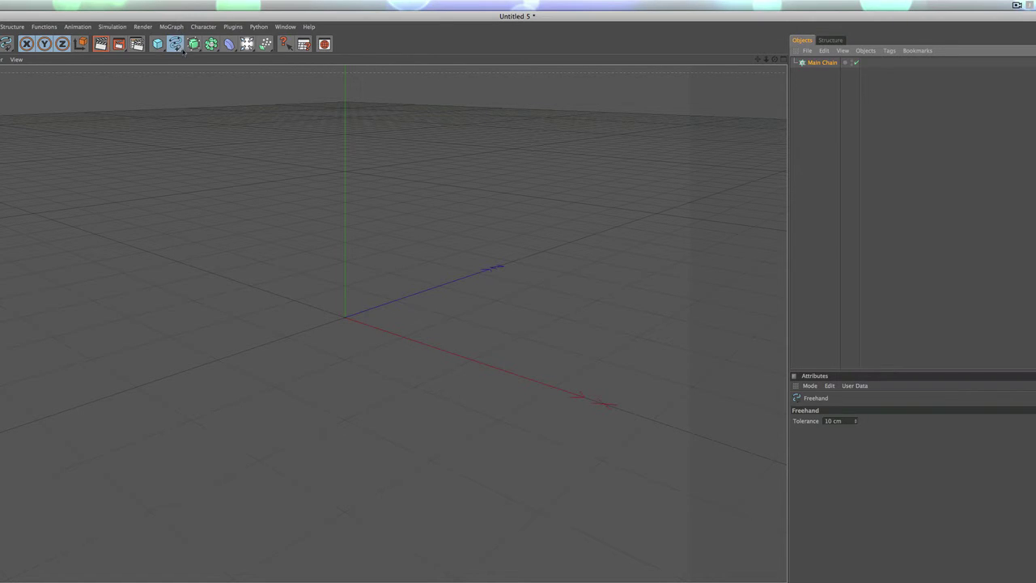
left_click(175, 44)
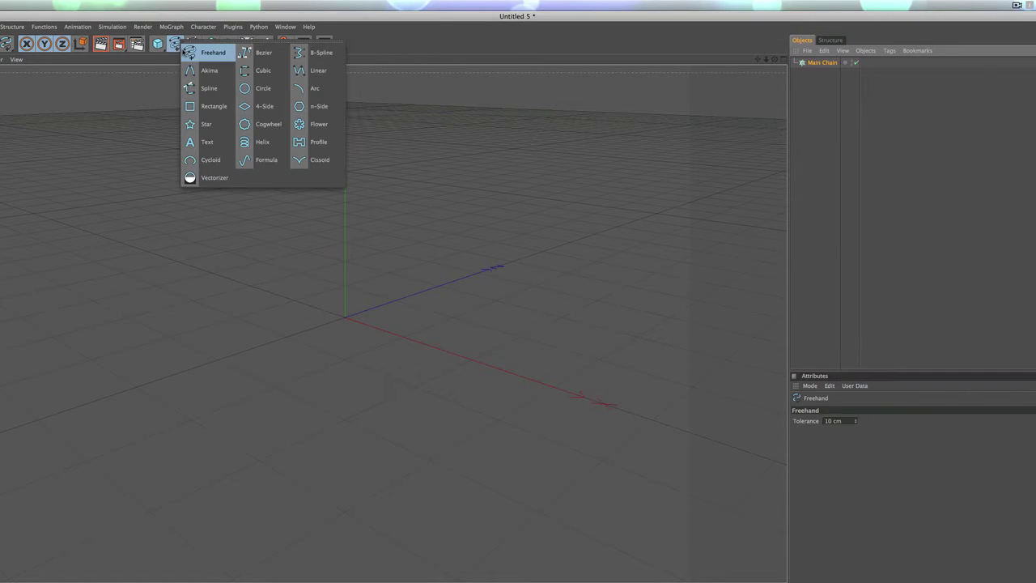
left_click(215, 106)
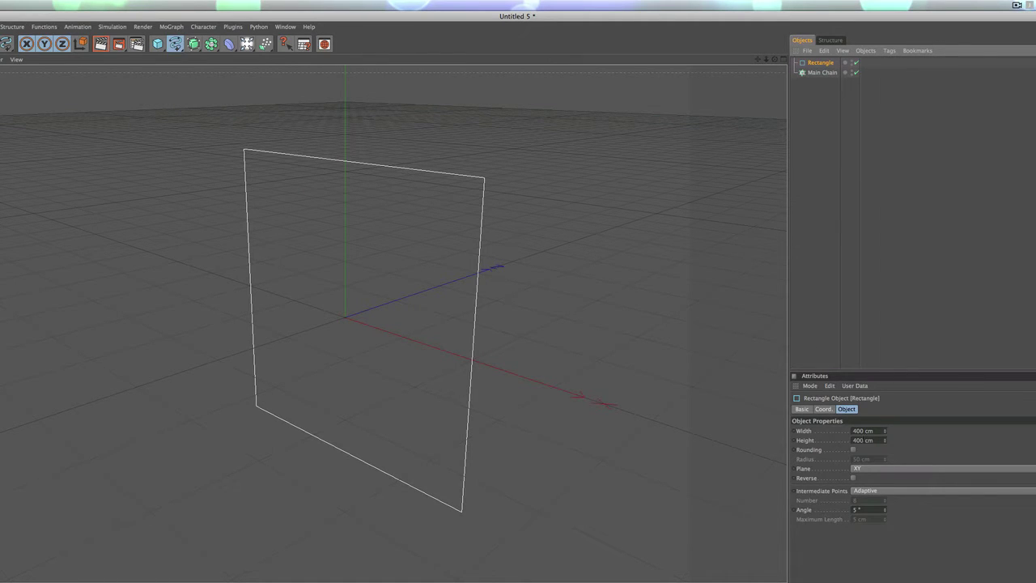
left_click_drag(865, 431, 783, 421)
type("22")
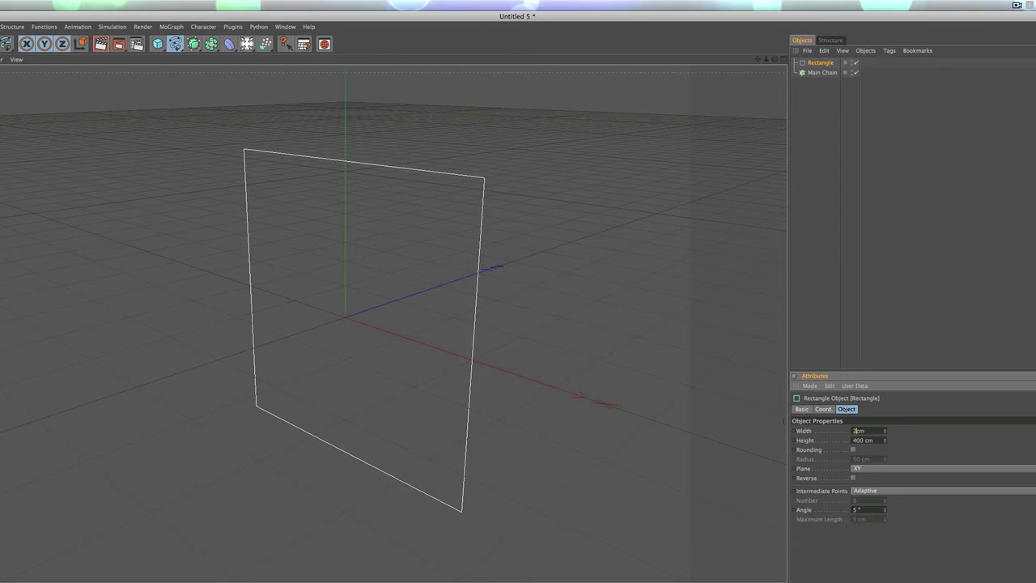
type("5")
key("Tab")
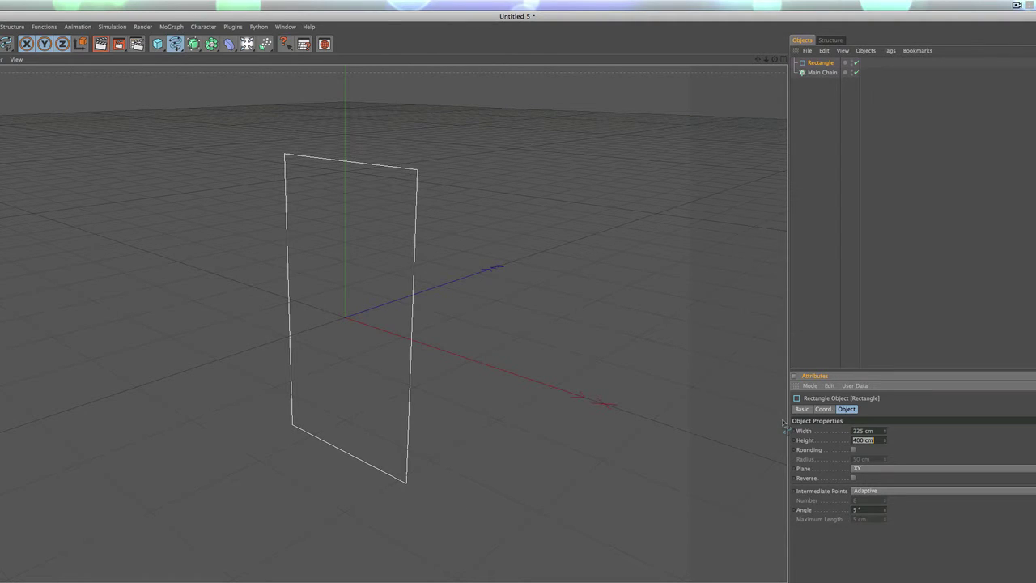
type("125")
key("Return")
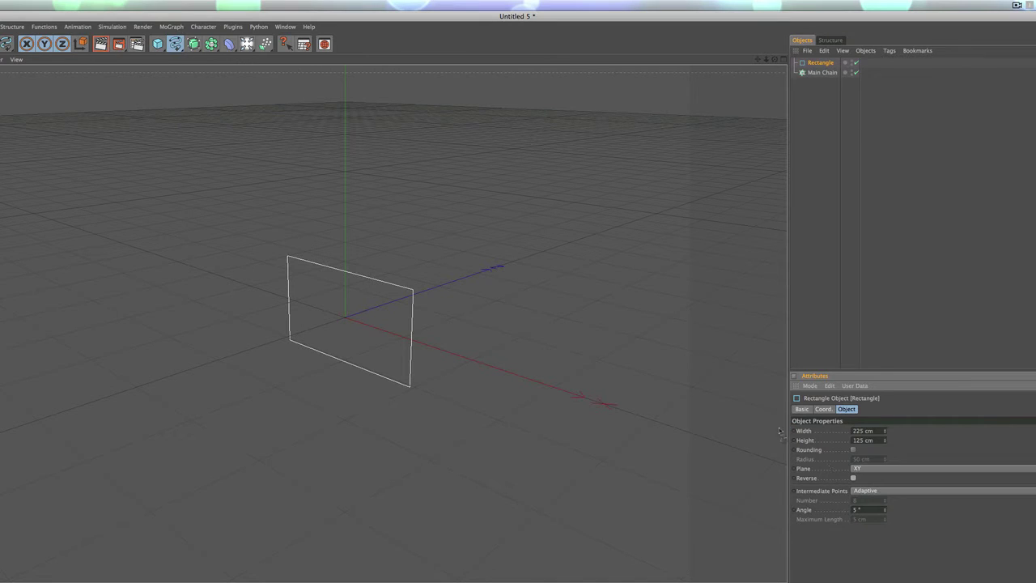
Step: Lay the rectangle flat by setting its plane to XZ
left_click(872, 474)
left_click(872, 485)
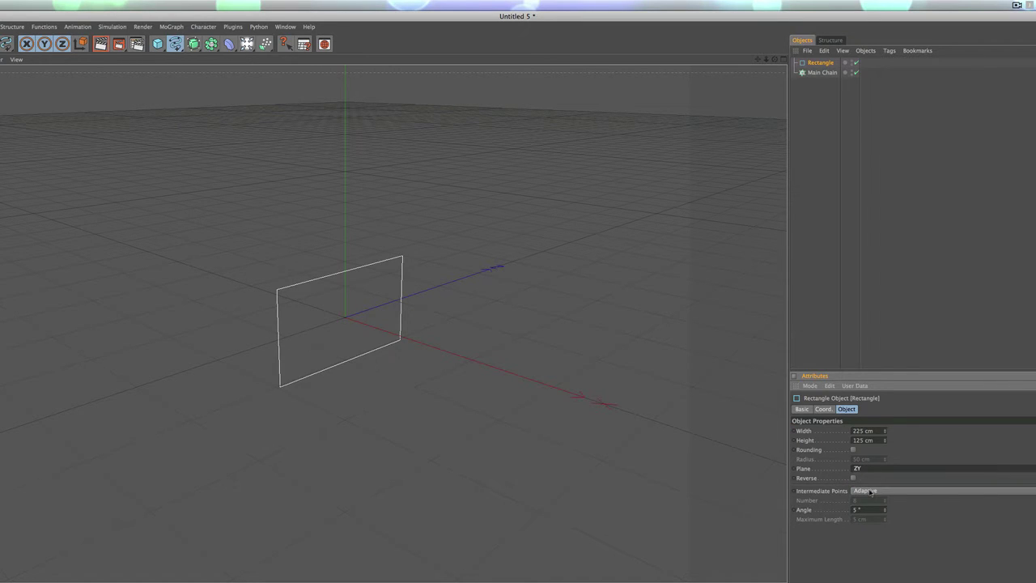
left_click(871, 476)
left_click(873, 499)
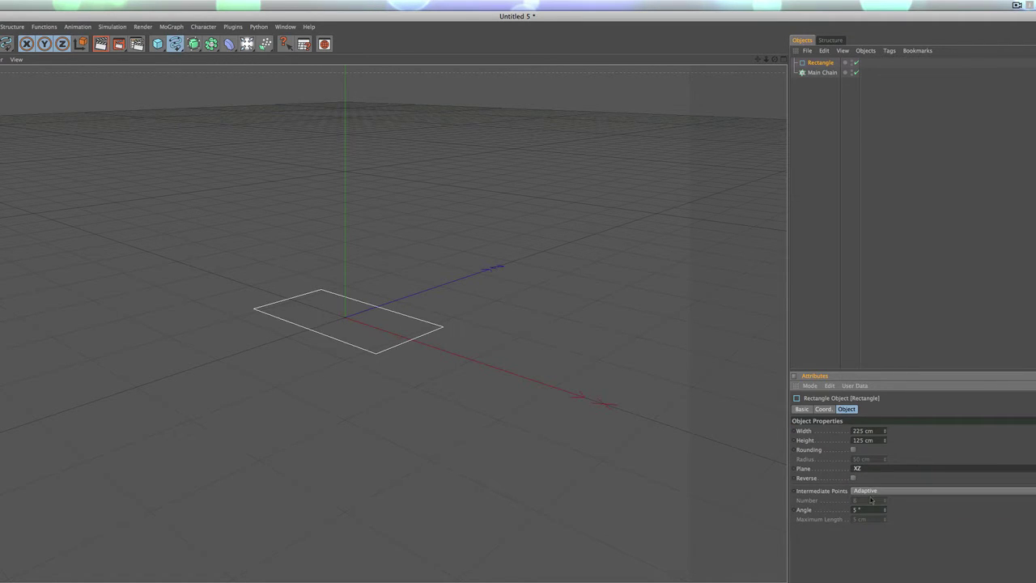
left_click_drag(519, 400, 595, 470, "alt")
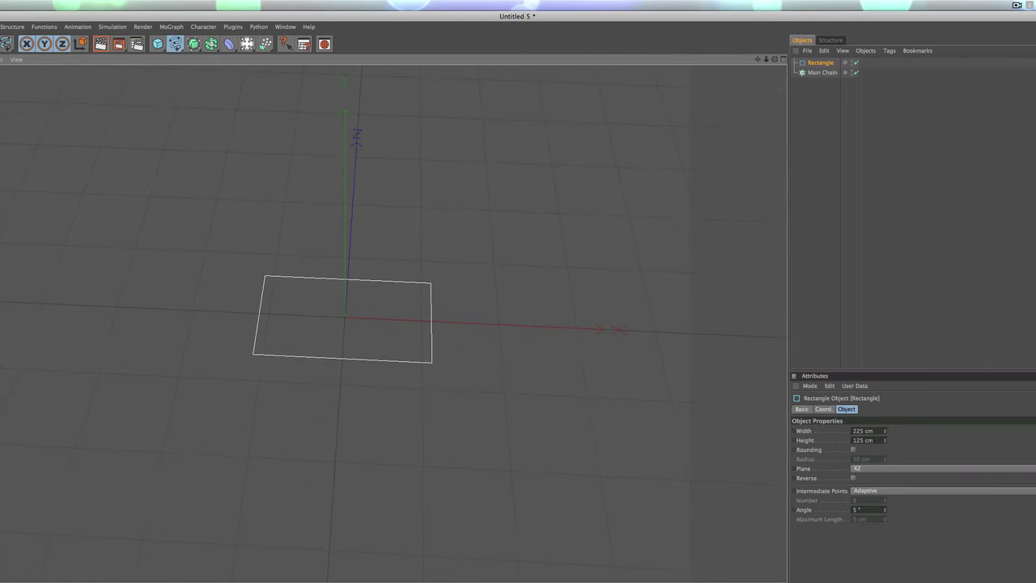
Step: Enable rounding on the rectangle's corners and set its intermediate point angle to 6°
left_click(853, 449)
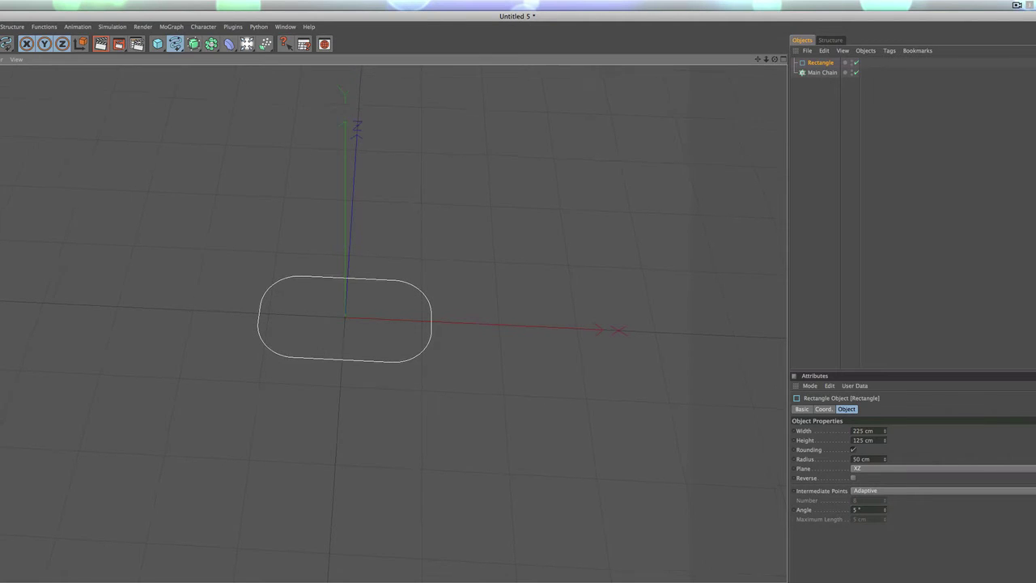
left_click_drag(543, 387, 571, 397, "alt")
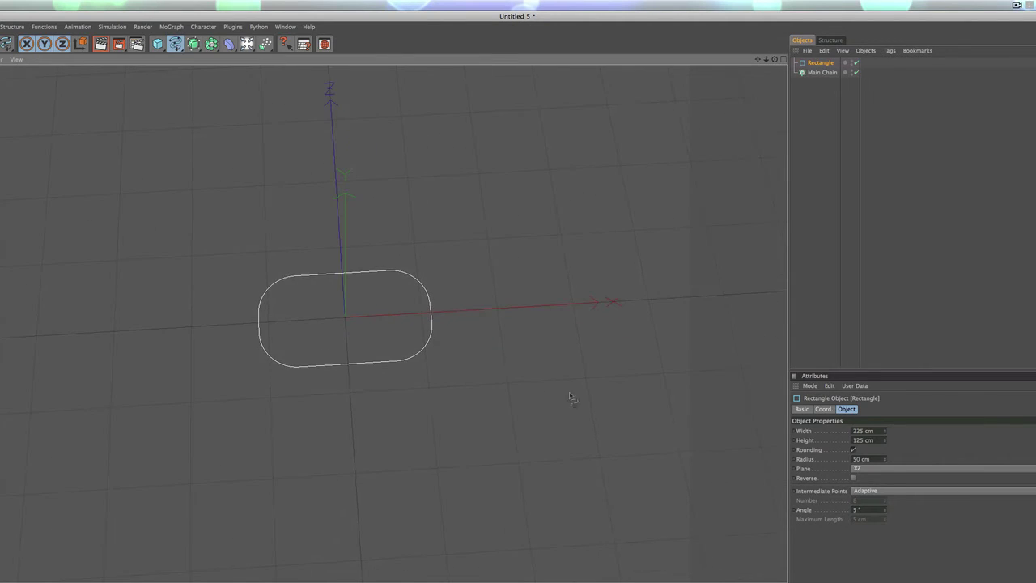
left_click(886, 509)
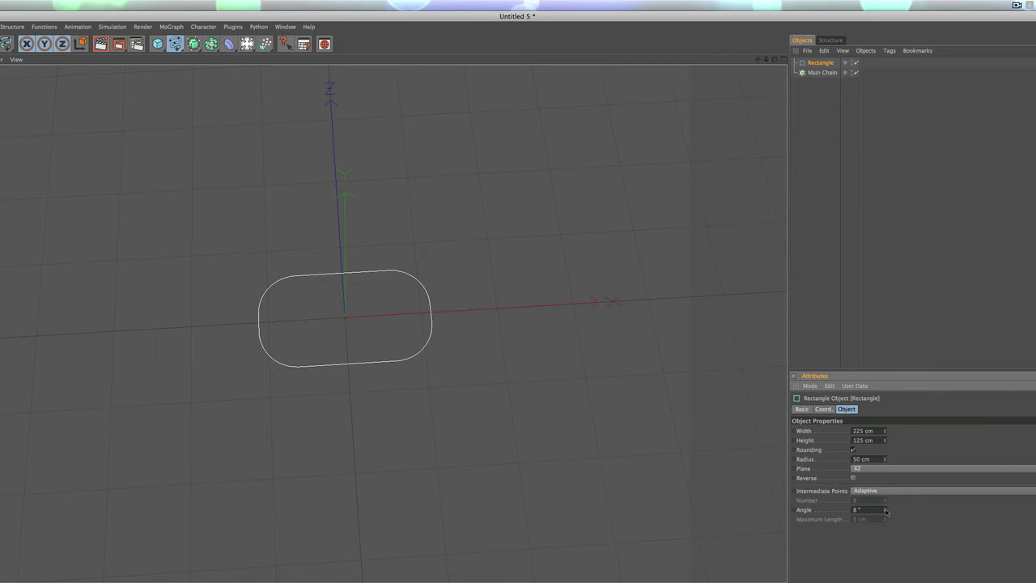
left_click(886, 508)
left_click(886, 512)
Step: Wrap the rectangle in a new Sweep NURBS and add a circle spline inside it as the profile
left_click(193, 44)
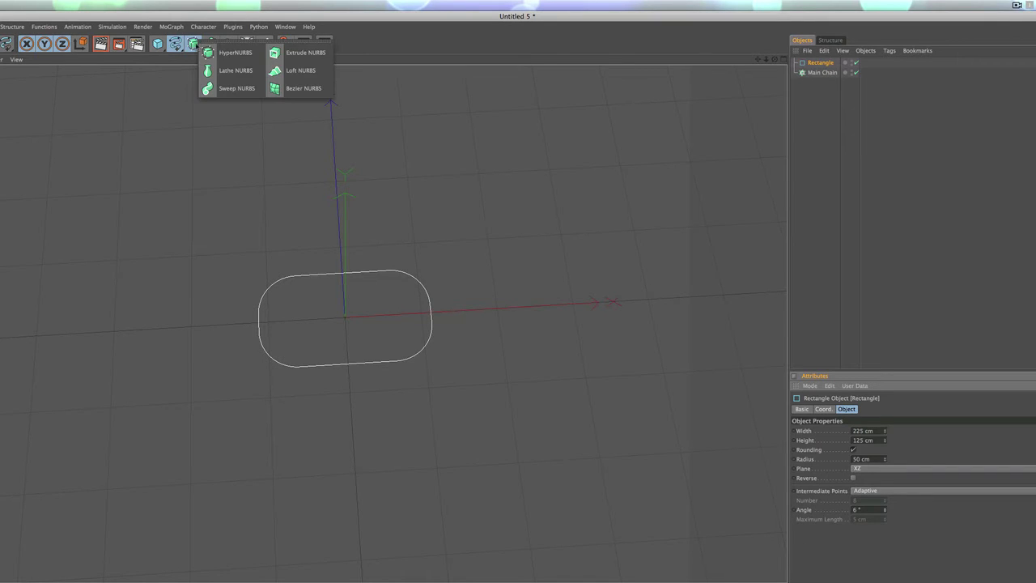
left_click(242, 95)
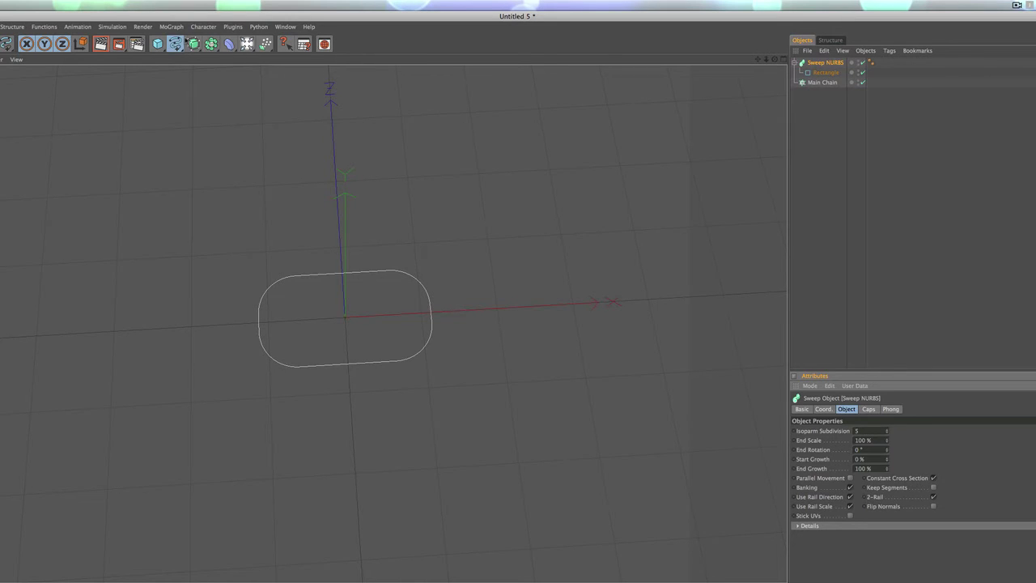
left_click(176, 44)
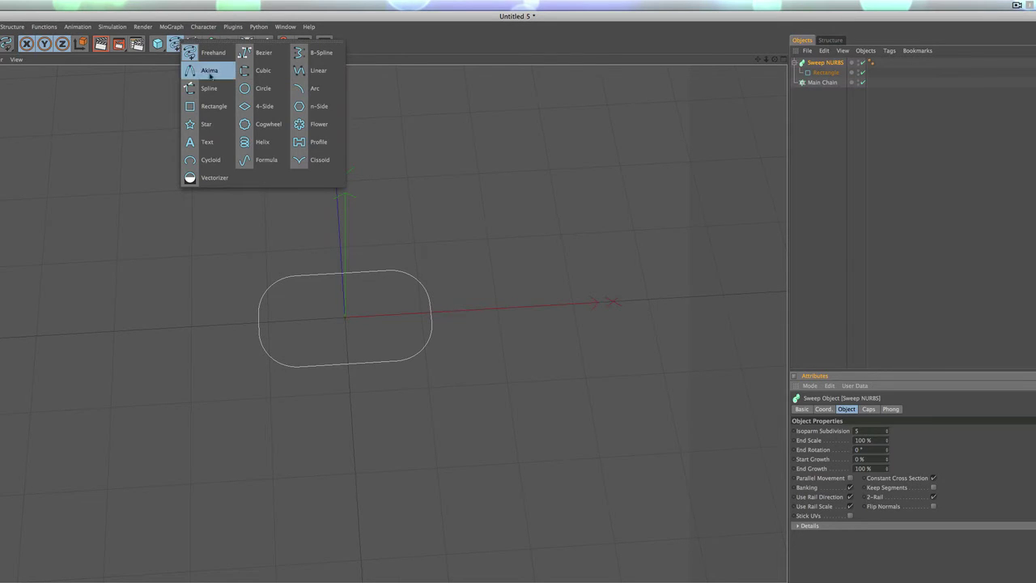
left_click(259, 96, "shift")
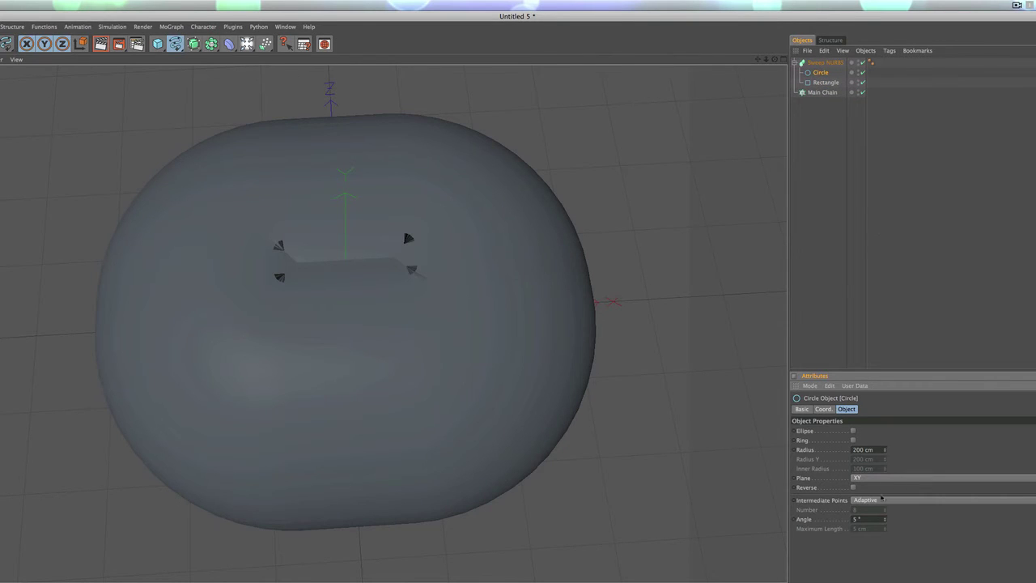
Step: Reduce the profile circle's radius to 16 cm to form a chain link
left_click_drag(886, 451, 885, 526)
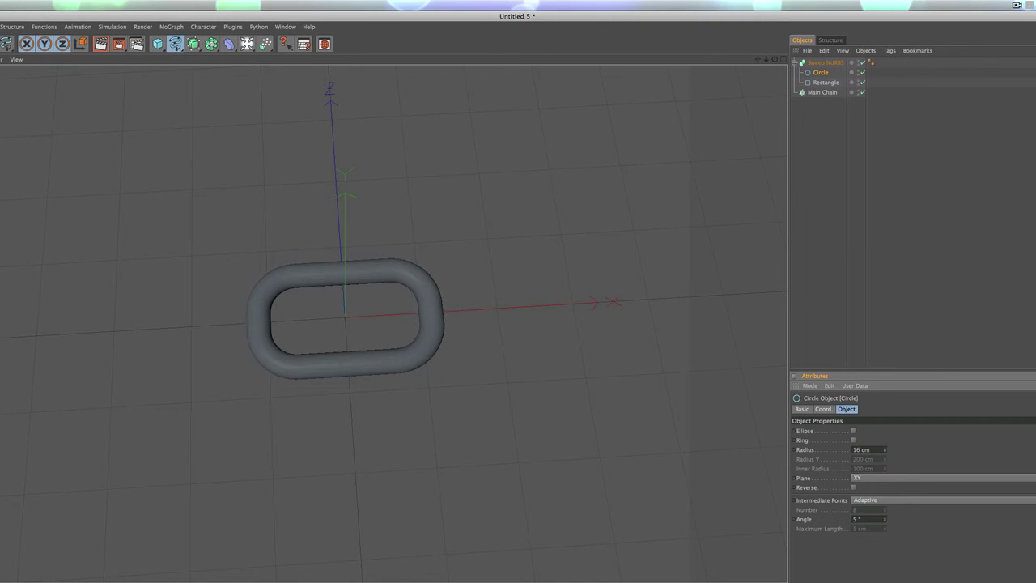
left_click_drag(583, 377, 684, 408, "alt")
left_click_drag(566, 323, 579, 377, "alt")
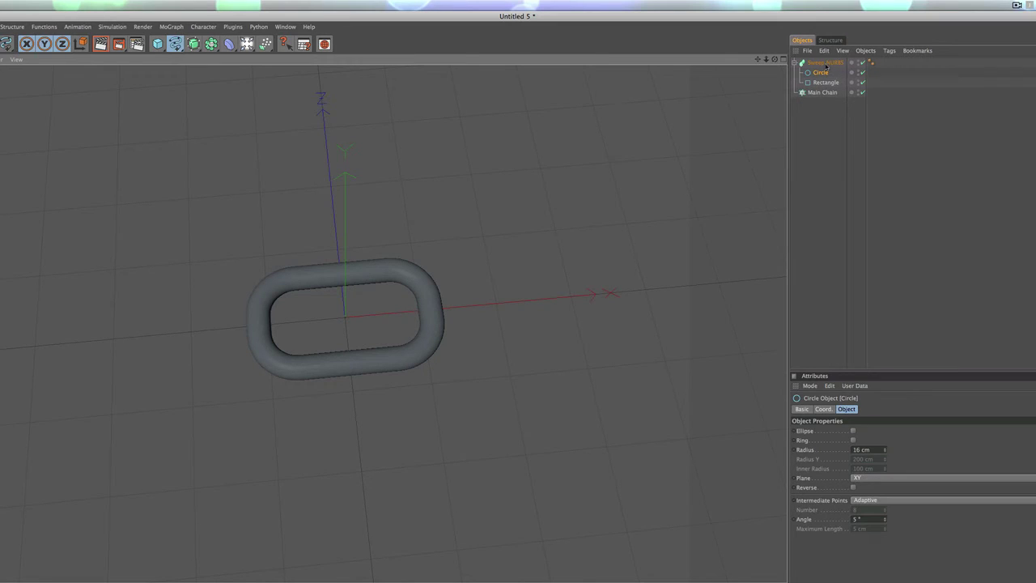
Step: Nest the Sweep NURBS under the Main Chain cloner and set the per-step clone position to X 150 cm and Y 0 cm
left_click_drag(819, 68, 822, 94)
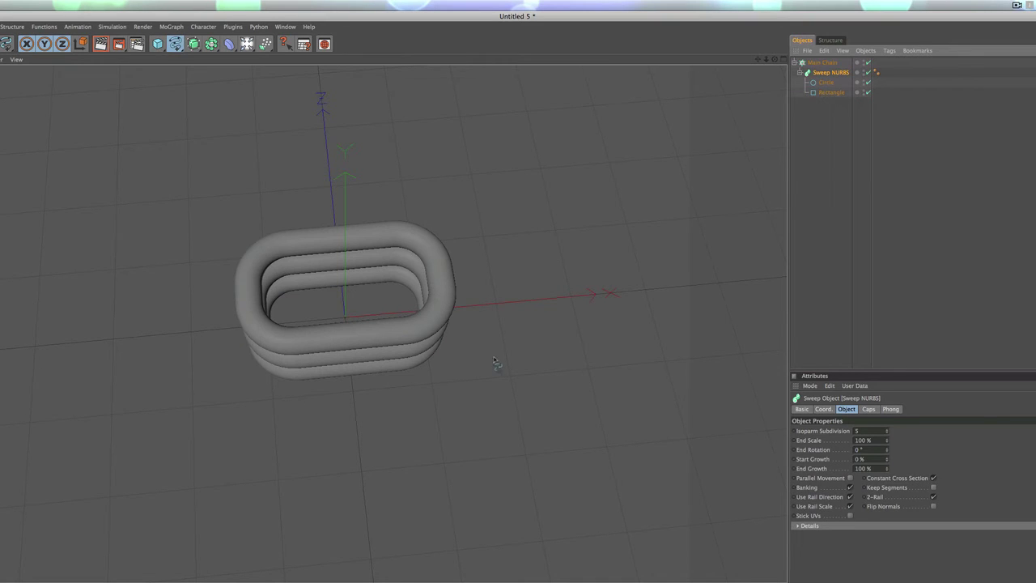
mouse_move(496, 361)
left_mouse_down("alt")
mouse_move(417, 296)
mouse_move(496, 403)
mouse_move(493, 353)
mouse_move(493, 364)
left_mouse_up("alt")
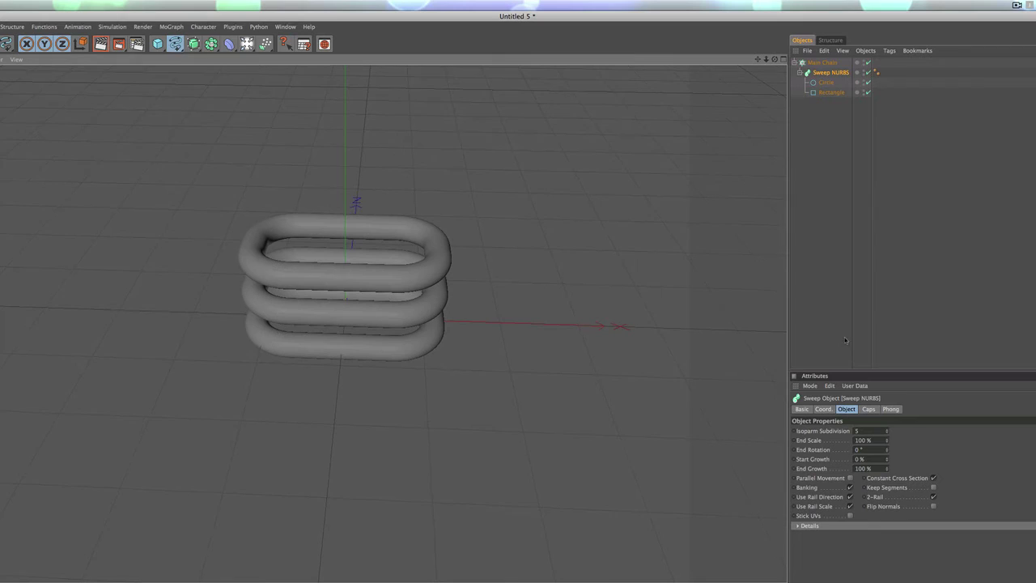
left_click(836, 63)
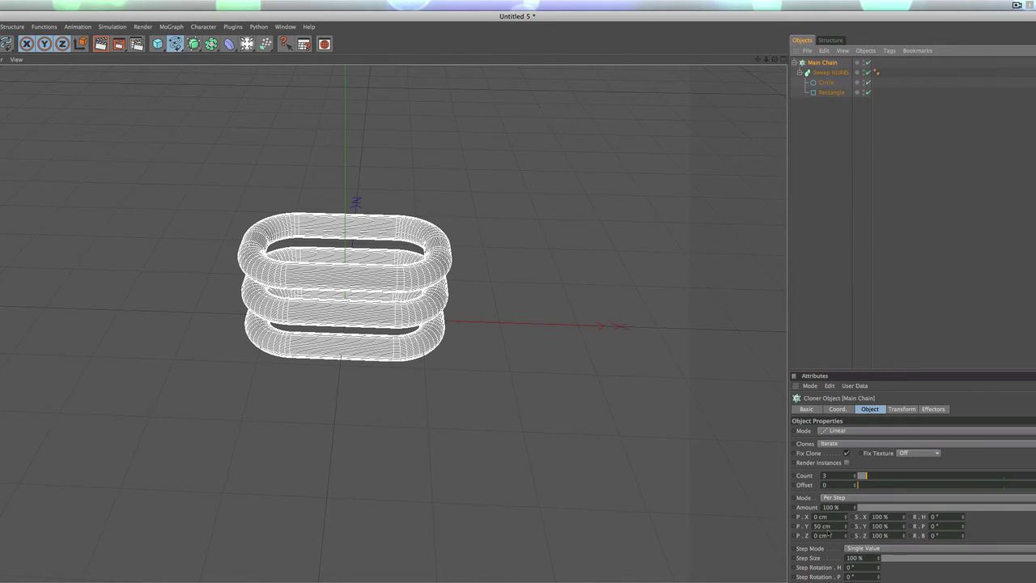
left_click_drag(820, 526, 765, 520)
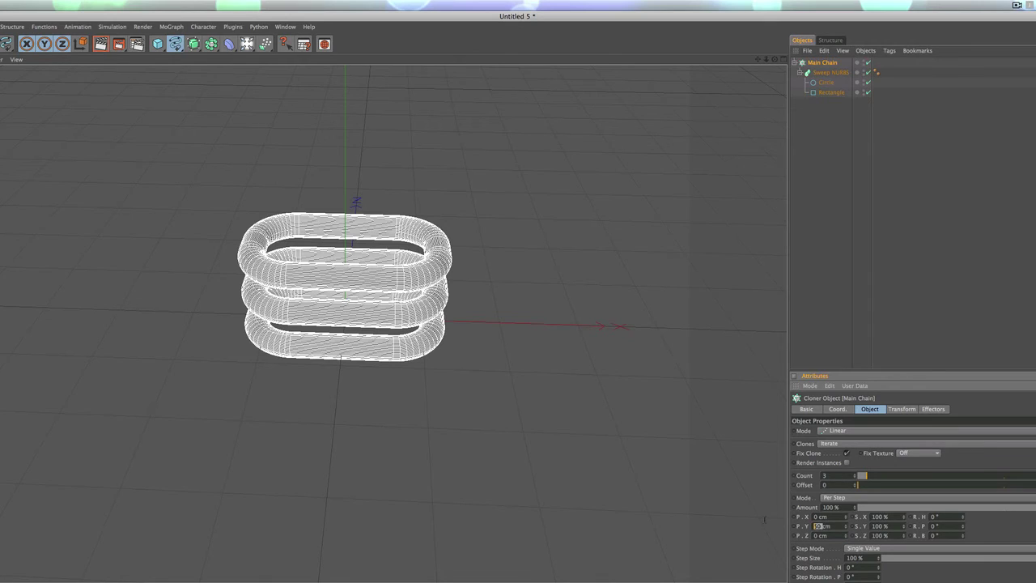
type("0")
key("shift+Tab")
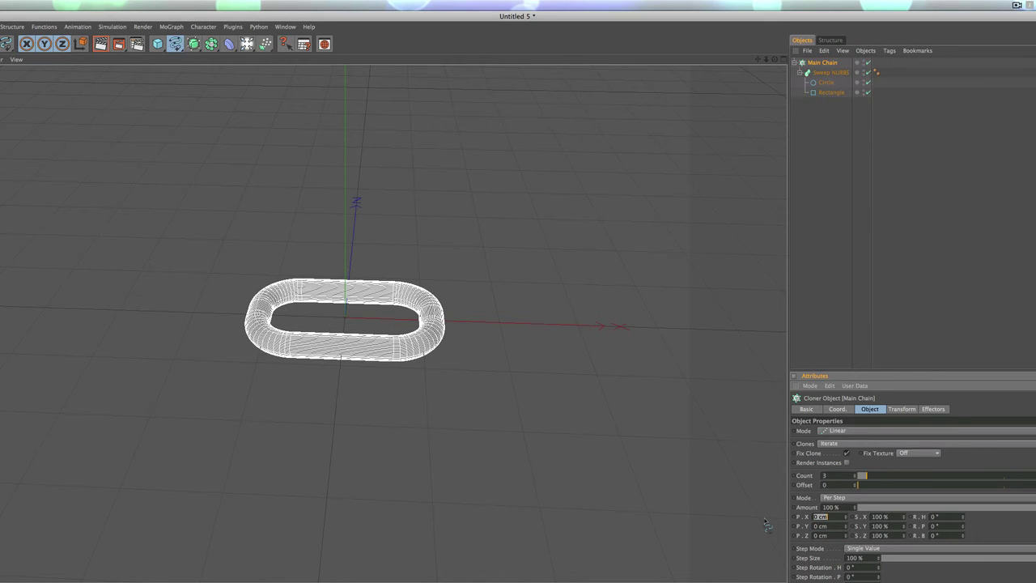
type("150")
key("Tab")
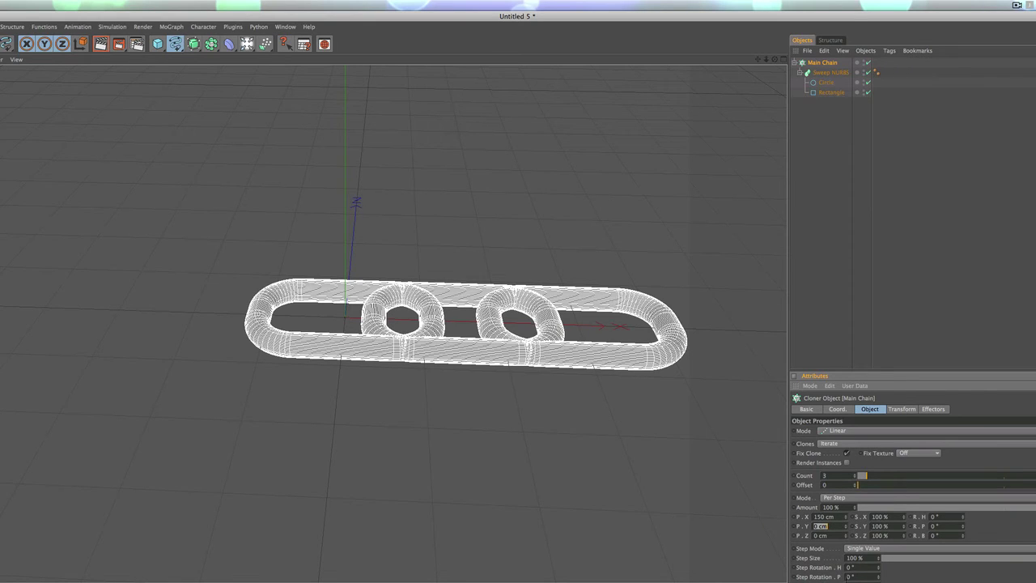
Step: Set the cloner's step rotation P to 90° so alternate links interlock
left_click_drag(880, 576, 813, 576)
type("90")
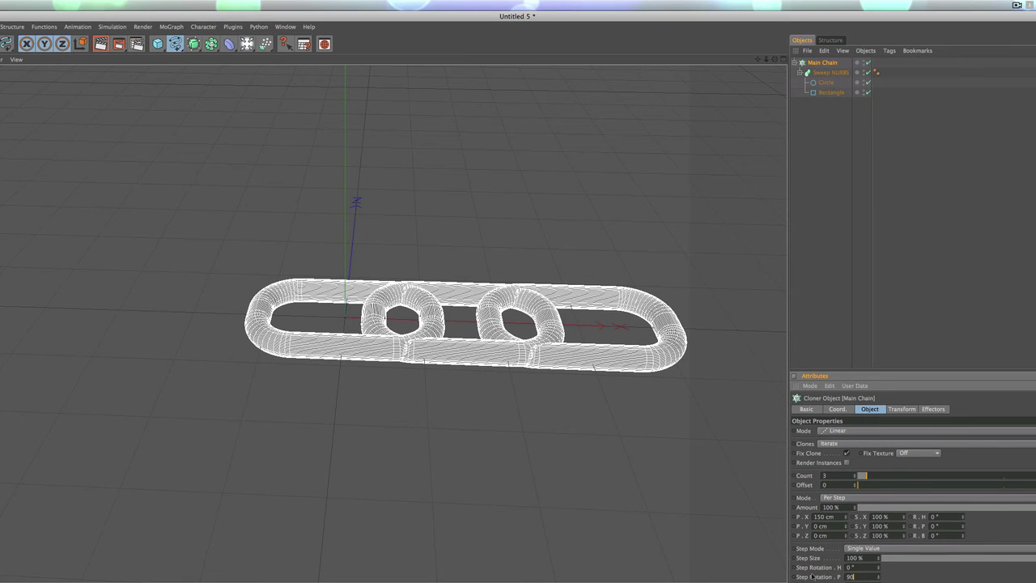
key("Return")
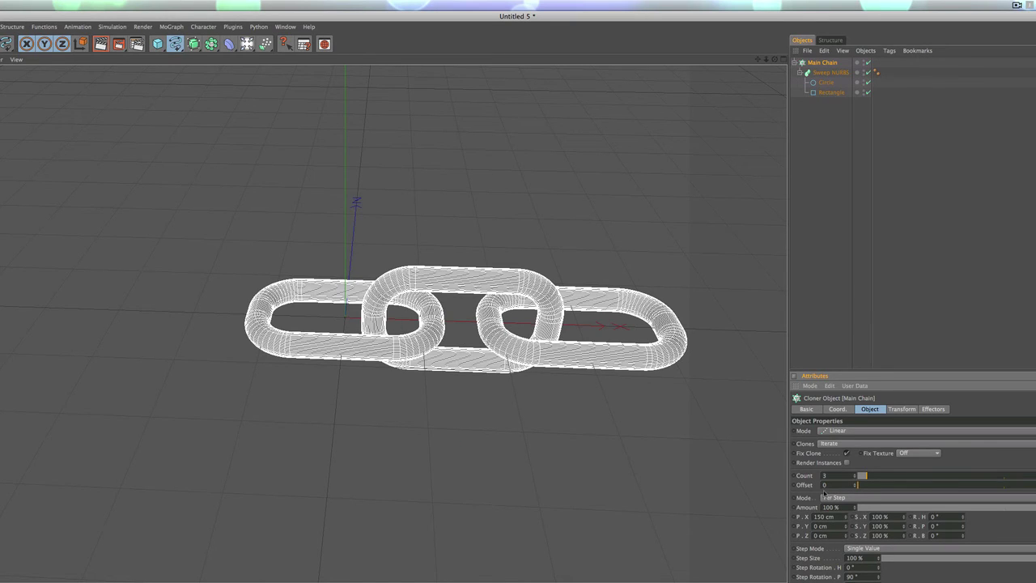
Step: Widen the link spacing by setting the cloner's per-step X position to 200 cm
double_click(820, 517)
type("200")
key("Tab")
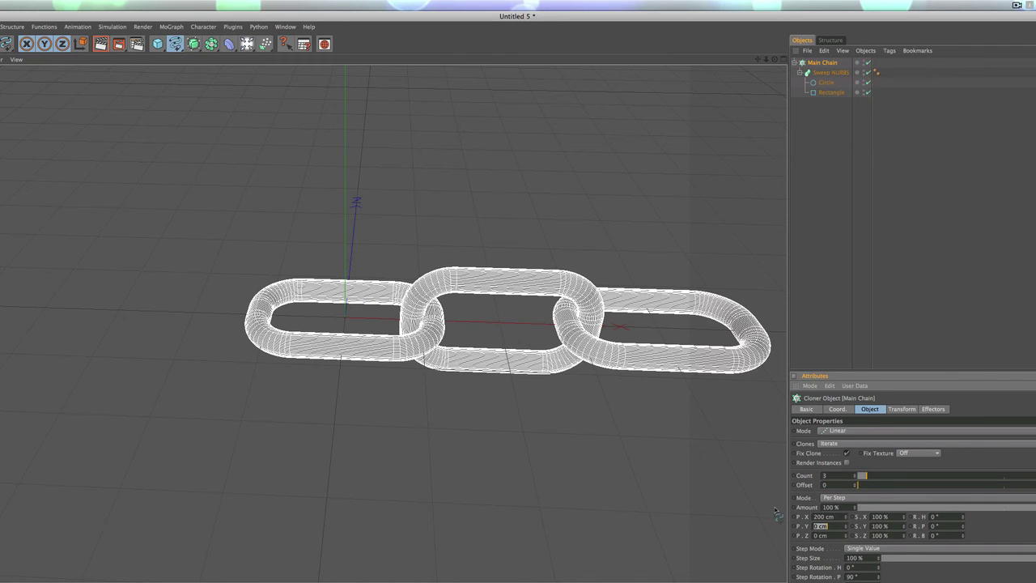
left_click(626, 454)
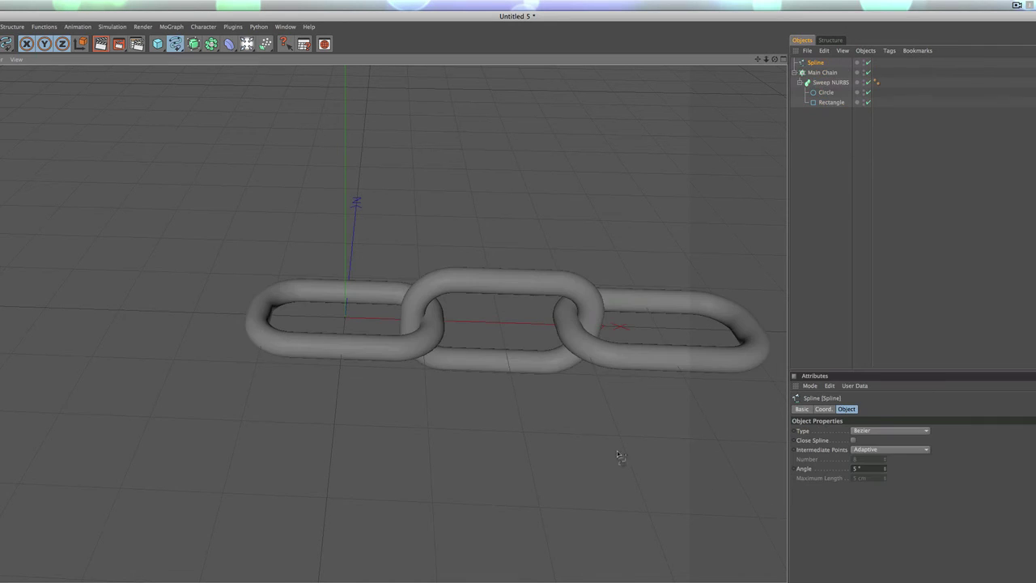
scroll(596, 453, "up", 1)
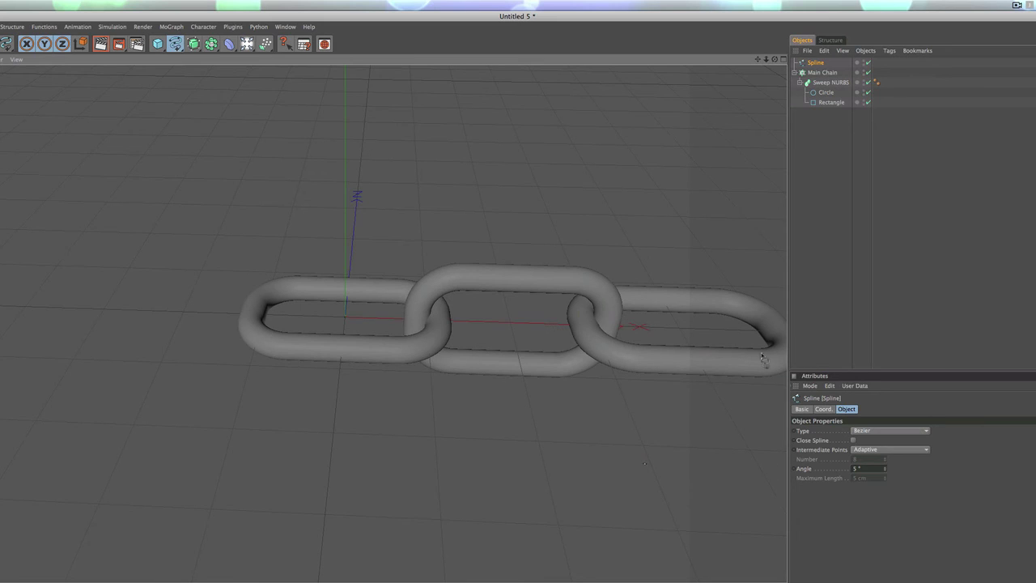
Step: Tighten the link spacing by testing per-step X positions of 180 cm and 190 cm on the Main Chain cloner, settling on 195 cm
left_click(824, 73)
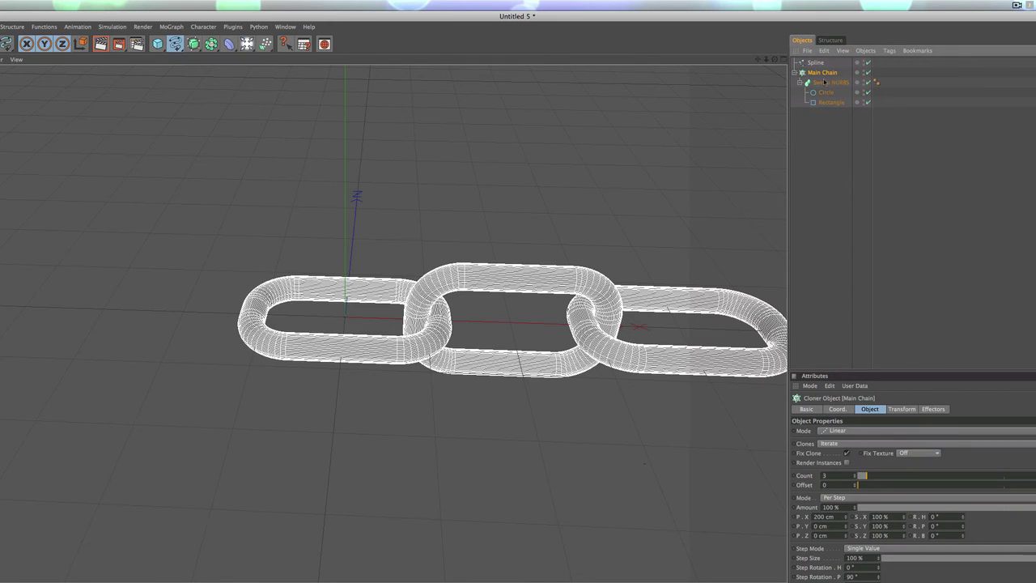
left_click_drag(825, 517, 789, 513)
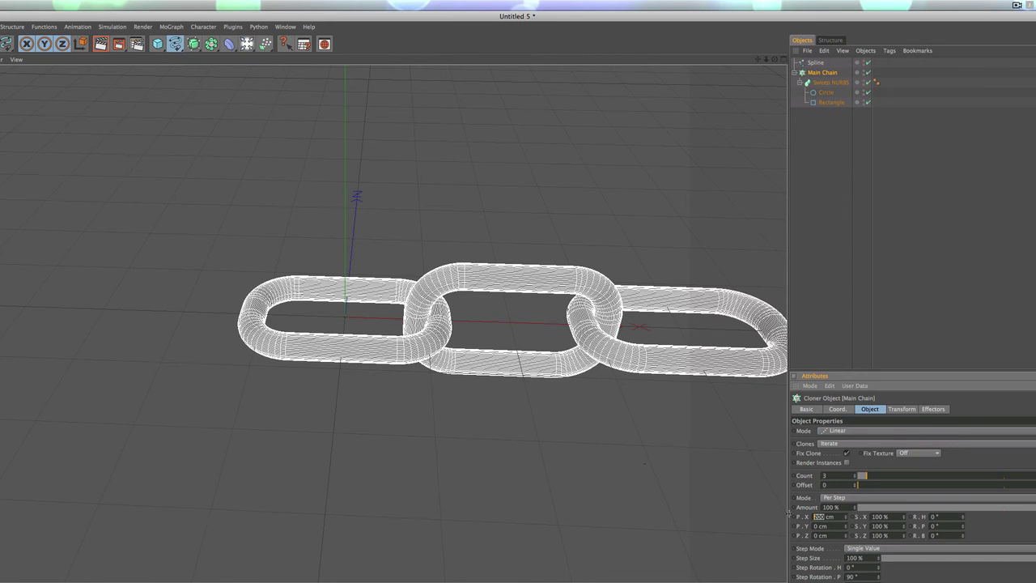
type("180")
key("Tab")
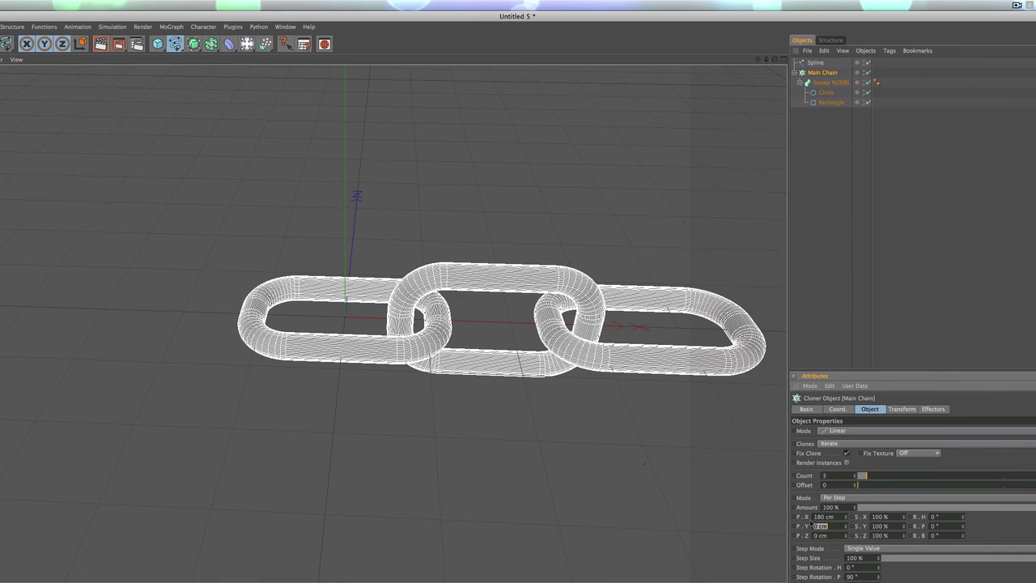
key("shift+Tab")
type("190")
key("Tab")
key("shift+Tab")
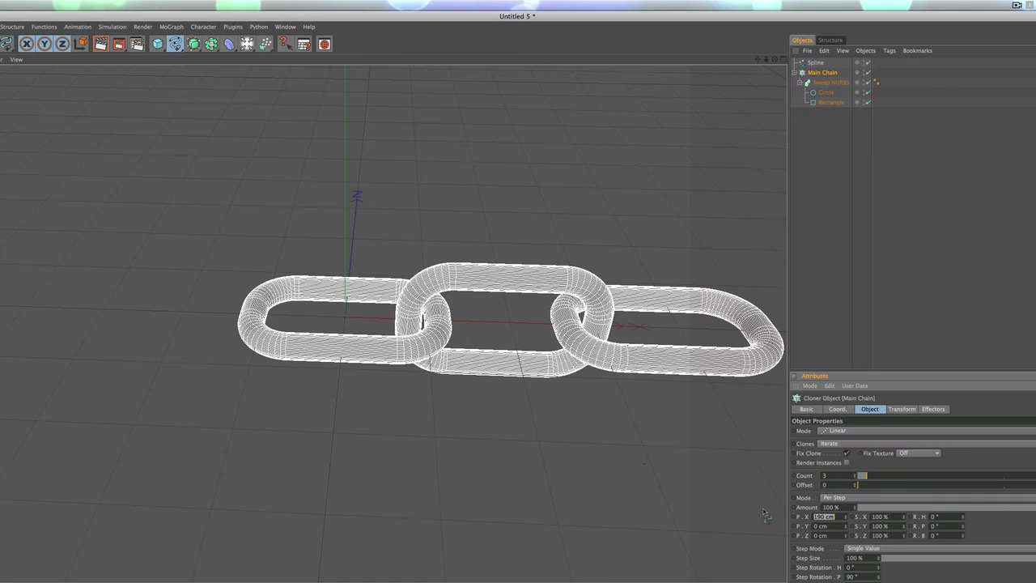
type("195")
key("Tab")
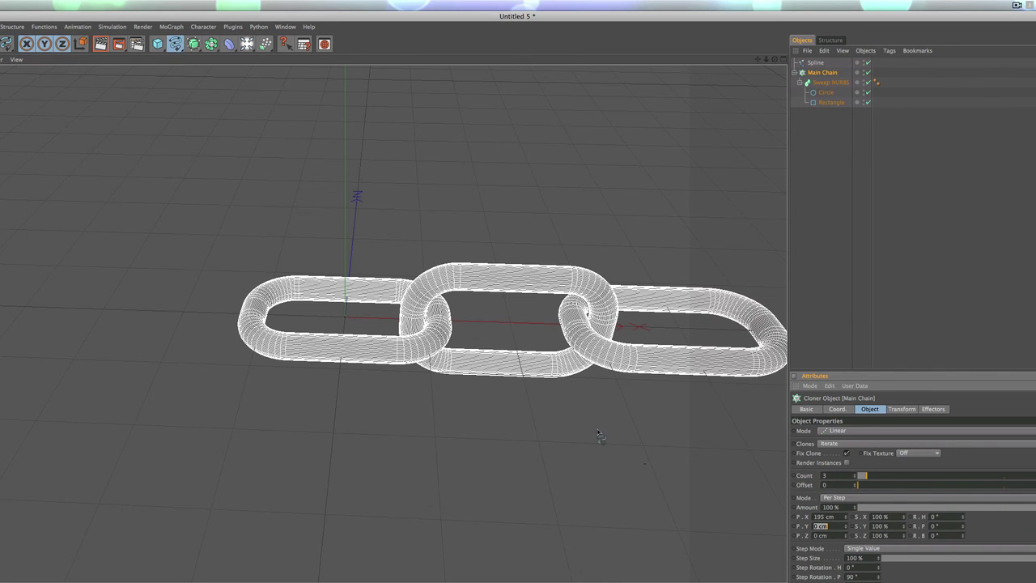
Step: Lengthen the chain by raising the Main Chain cloner's clone count to 7
middle_click_drag(597, 431, 374, 439, "alt")
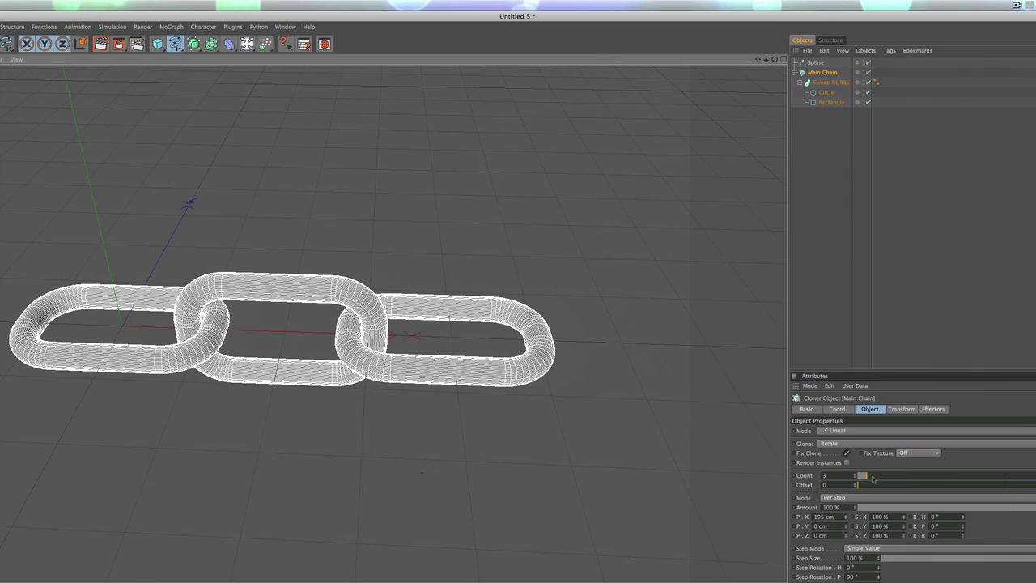
left_click(855, 474)
left_click(855, 474)
left_click(855, 475)
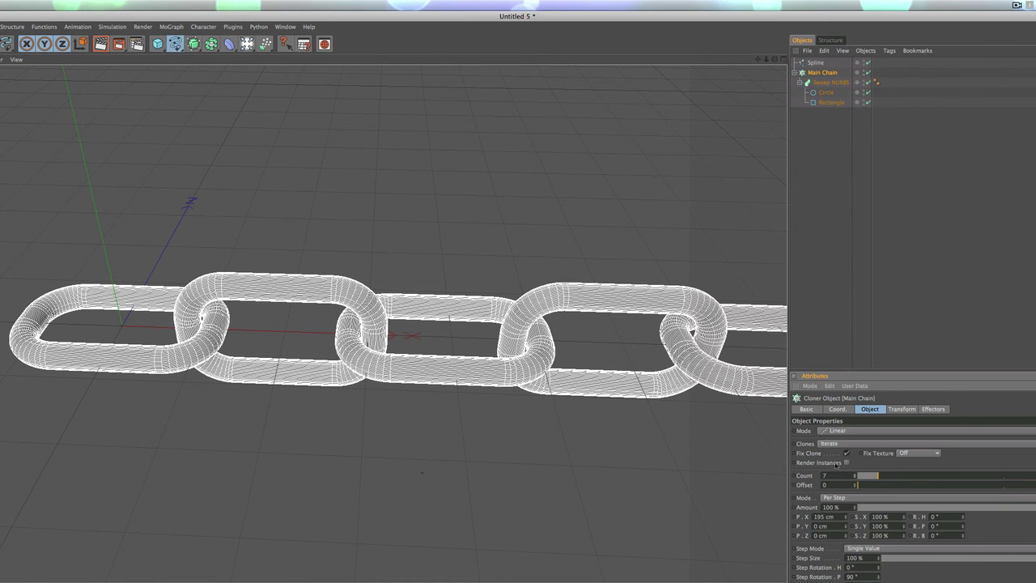
scroll(537, 408, "down", 10)
left_click(580, 383)
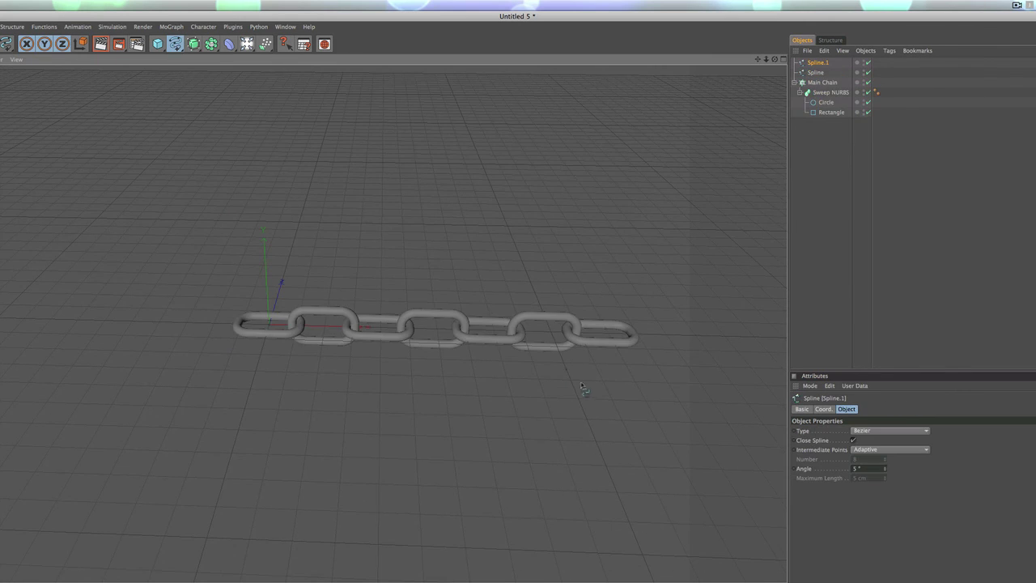
scroll(599, 384, "up", 5)
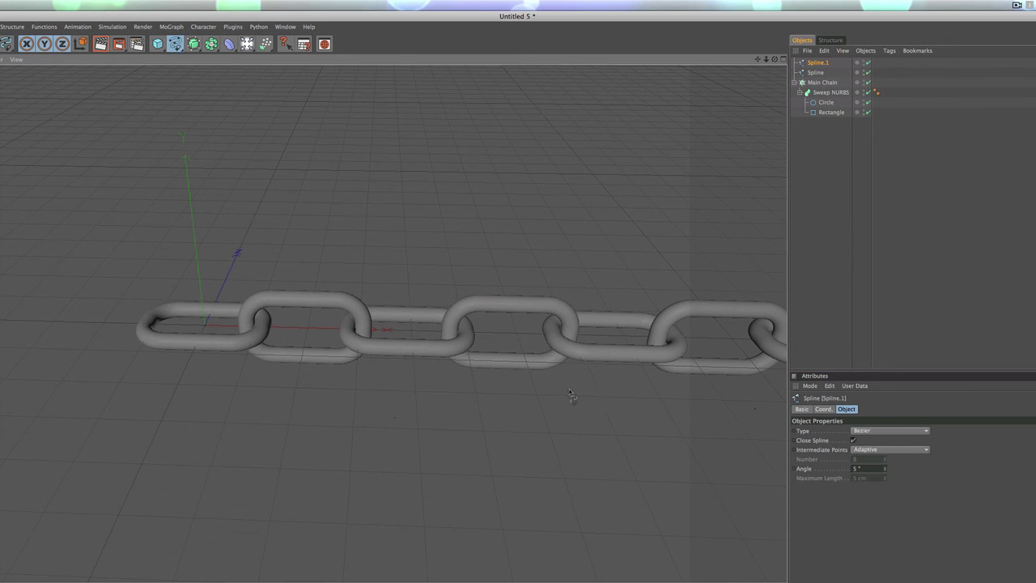
mouse_move(571, 393)
left_mouse_down("alt")
mouse_move(538, 386)
mouse_move(490, 479)
mouse_move(571, 412)
left_mouse_up("alt")
middle_click_drag(571, 411, 434, 459, "alt")
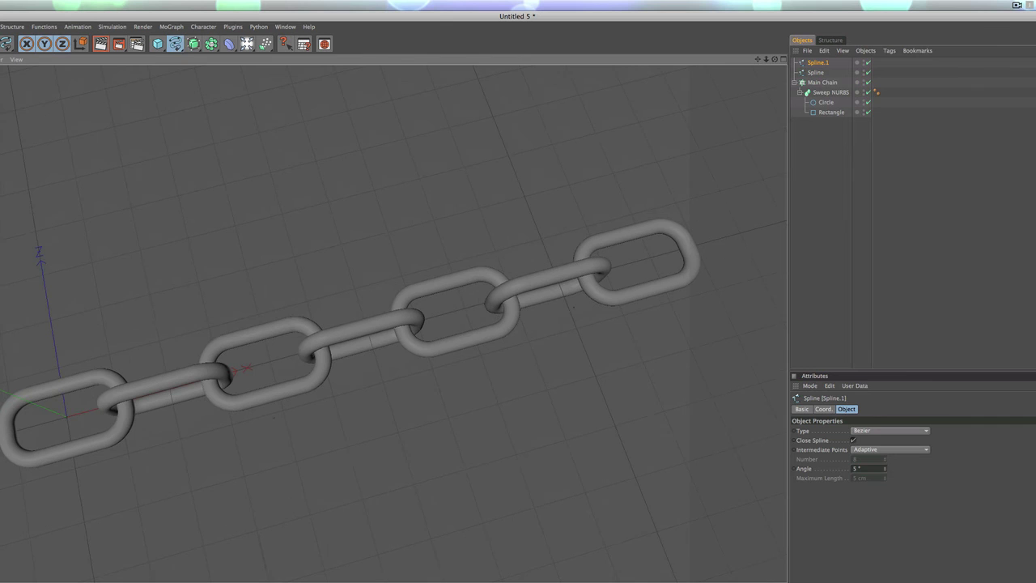